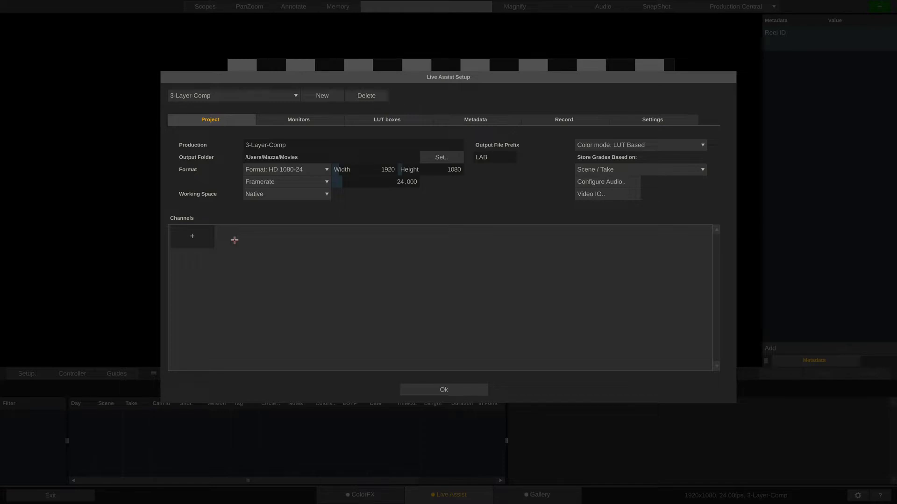
{"action": "left_click", "coordinate": [202, 241]}
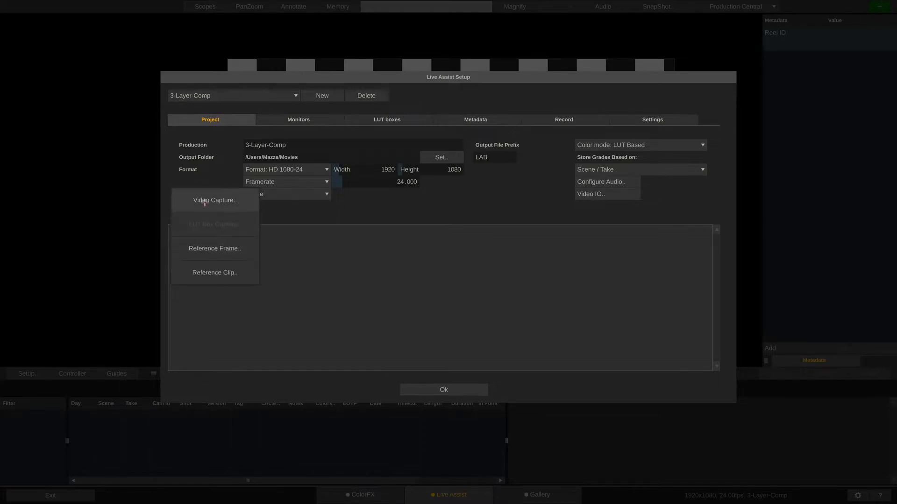
{"action": "left_click", "coordinate": [226, 201]}
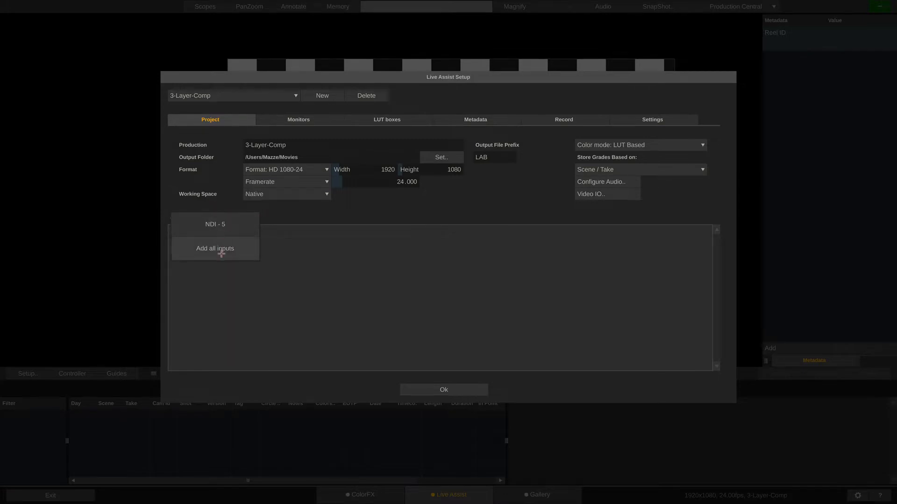
{"action": "left_click", "coordinate": [224, 291]}
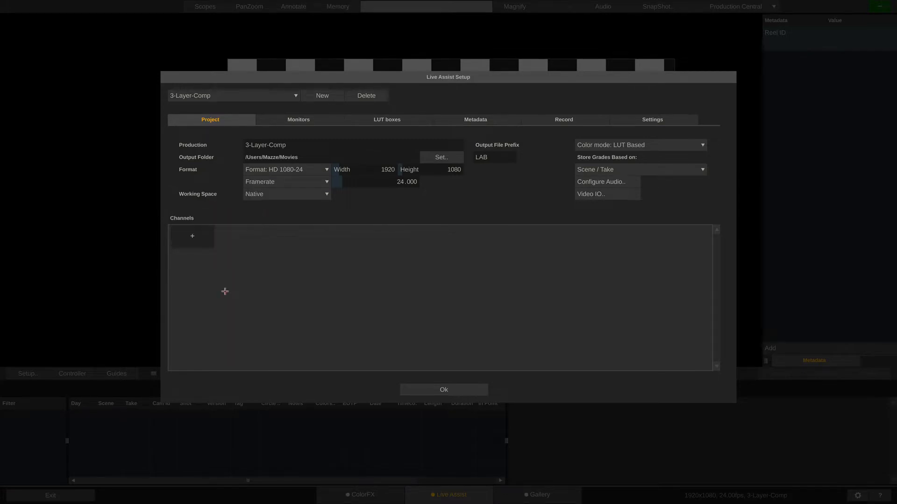
Add the reference clip A044_C002_0708ND.000013.dpx as a channel, accept the setup and hide the Channel Controller.
{"action": "left_click", "coordinate": [205, 240]}
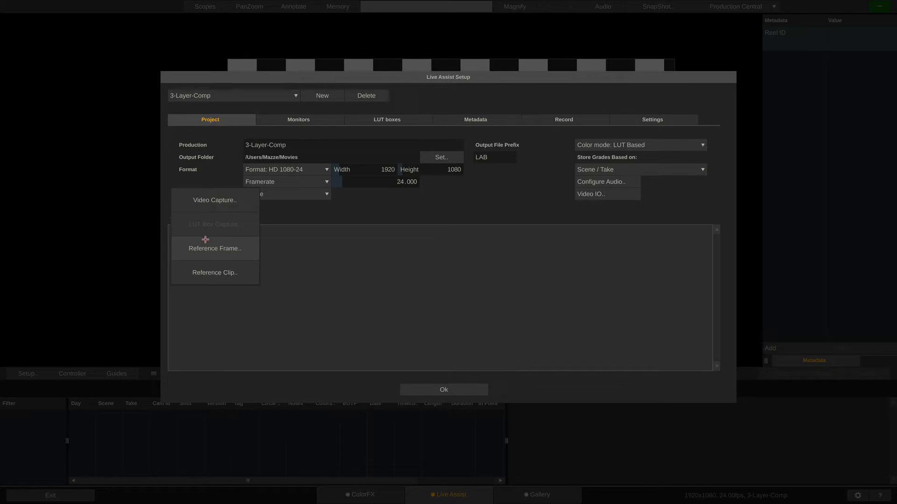
{"action": "left_click", "coordinate": [242, 275]}
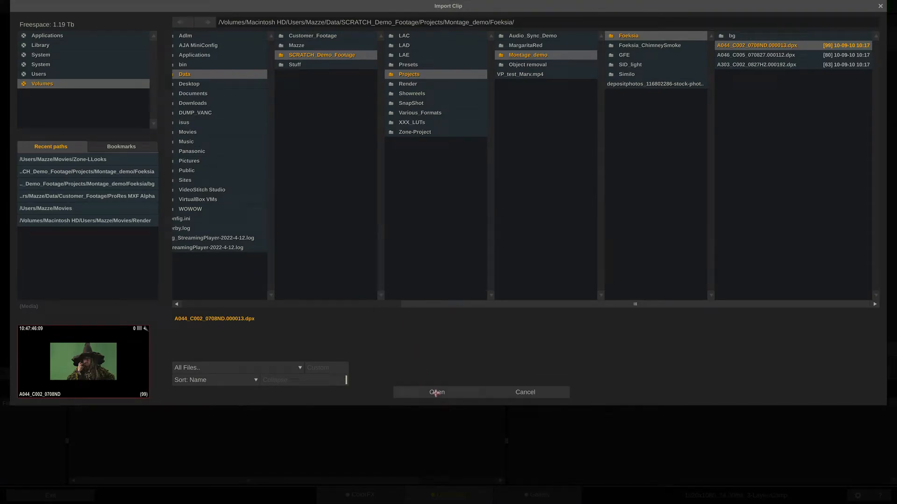
{"action": "left_click", "coordinate": [435, 393]}
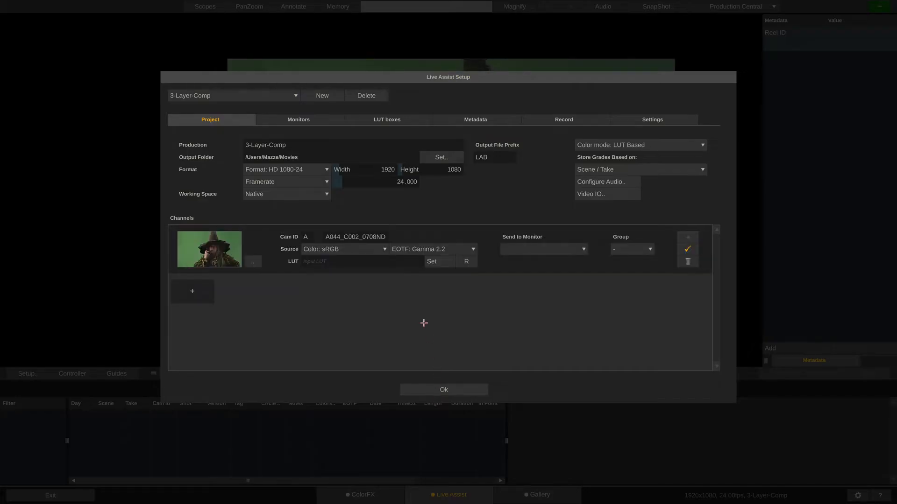
{"action": "left_click", "coordinate": [445, 390]}
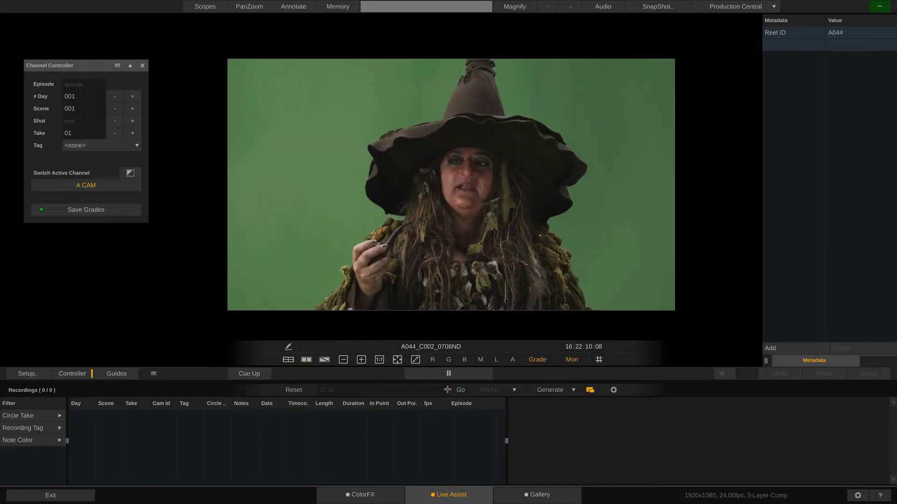
{"action": "left_click", "coordinate": [79, 372]}
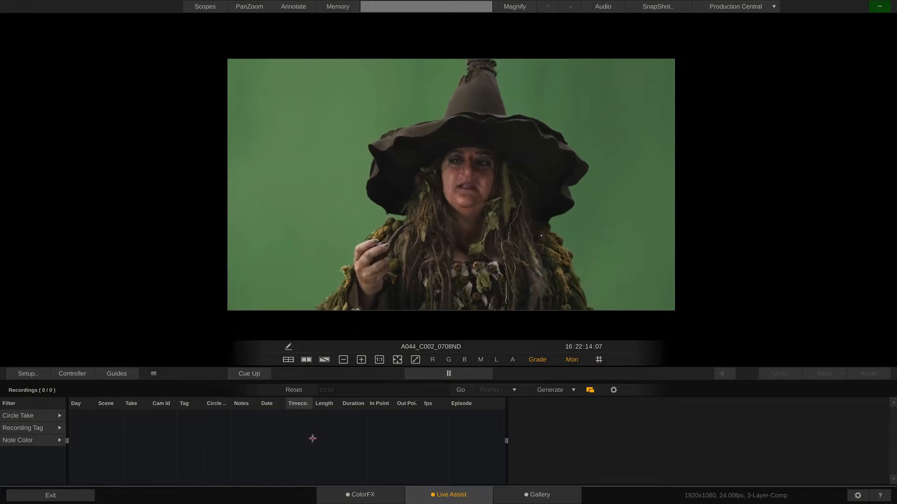
Load Construct 5.Output000000.dpx as the Comp A background in ColorFX.
{"action": "left_click", "coordinate": [358, 495]}
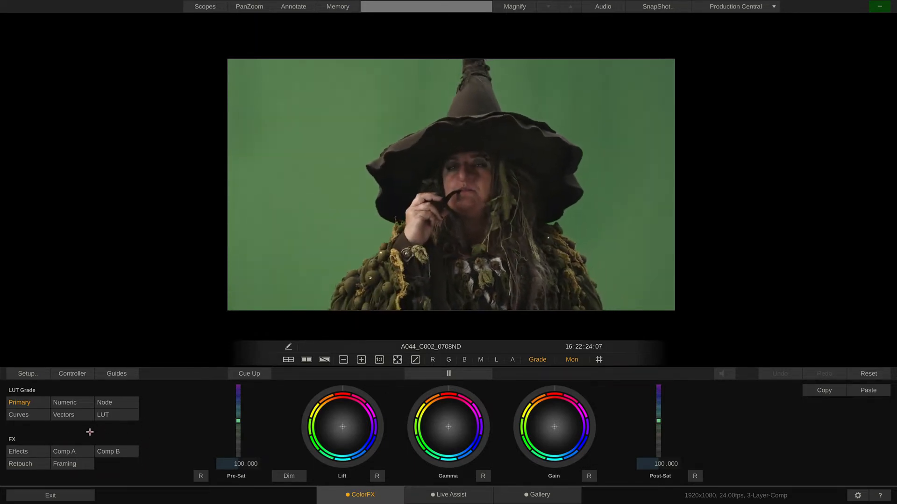
{"action": "left_click", "coordinate": [80, 452]}
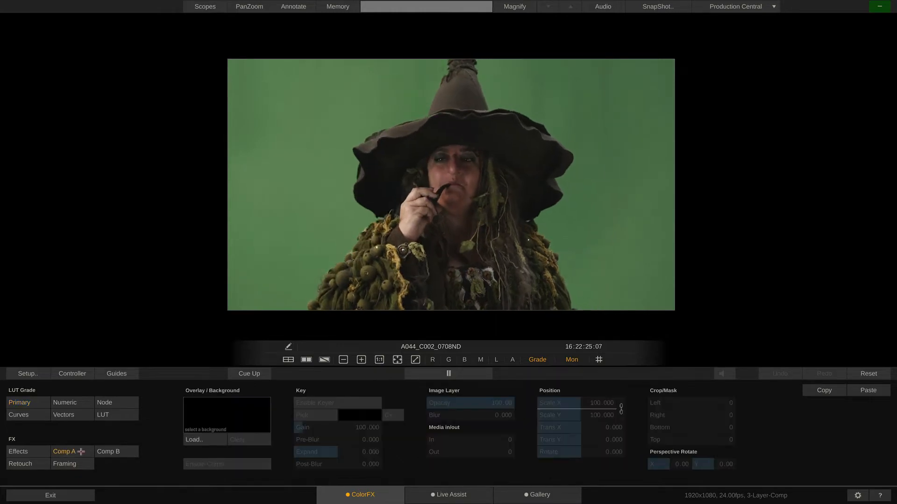
{"action": "left_click", "coordinate": [201, 439]}
{"action": "double_click", "coordinate": [760, 36]}
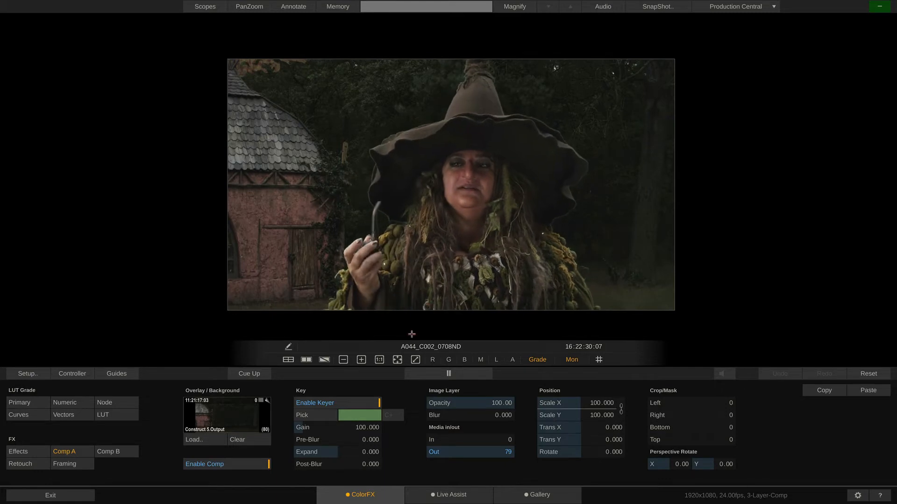
Compare the Comp A image without the keyer, then sample the green screen beside the witch as key colour.
{"action": "left_click", "coordinate": [353, 402]}
{"action": "left_click", "coordinate": [353, 403]}
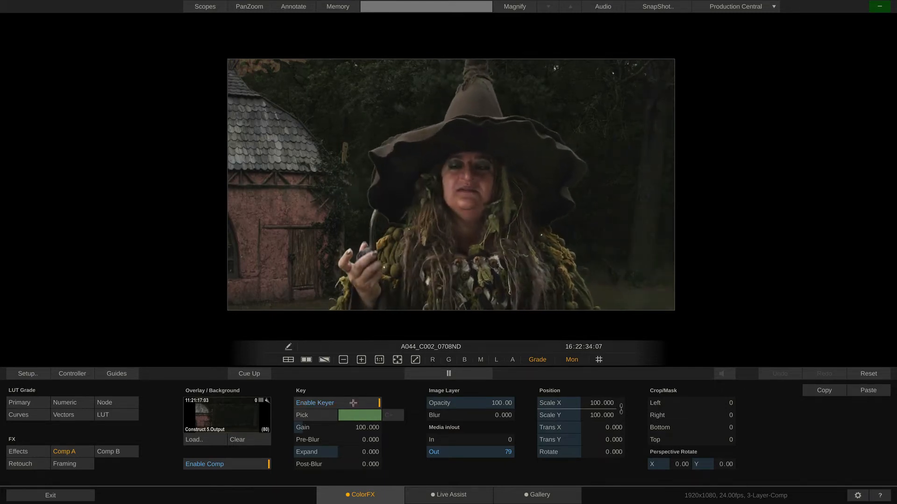
{"action": "left_click", "coordinate": [319, 415]}
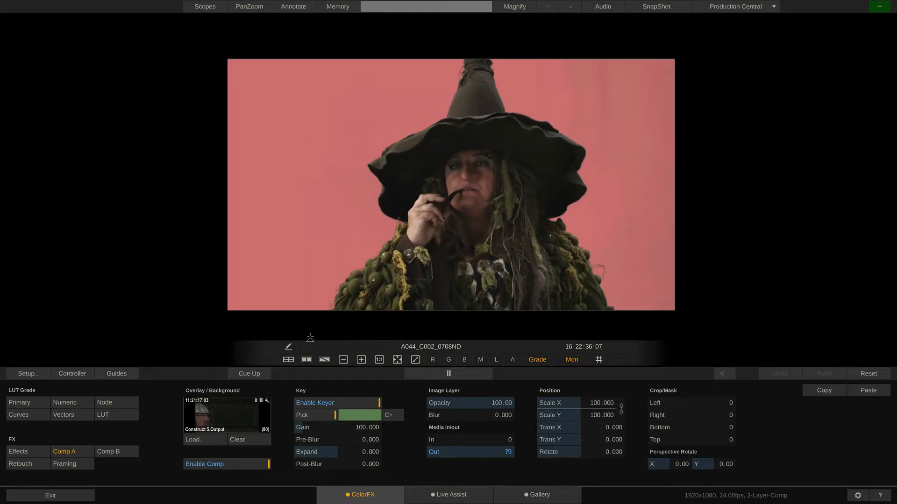
{"action": "left_click_drag", "start_coordinate": [255, 114], "coordinate": [322, 269]}
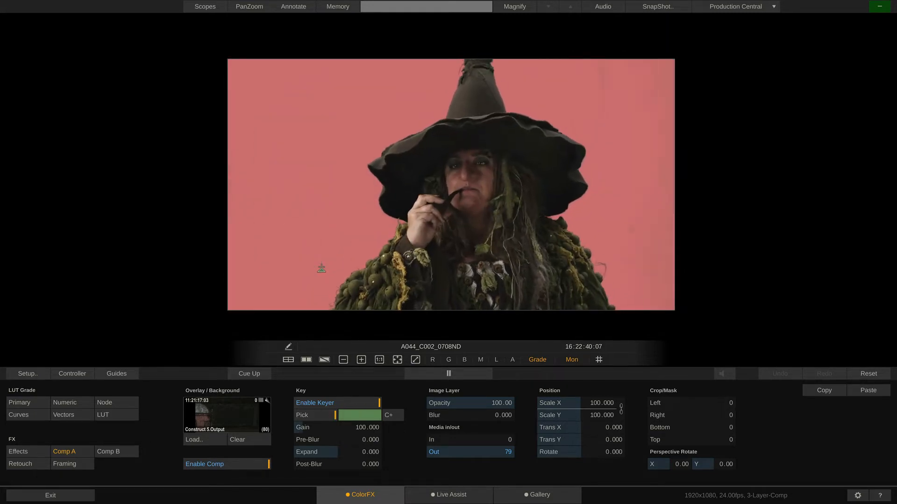
{"action": "left_click", "coordinate": [320, 415]}
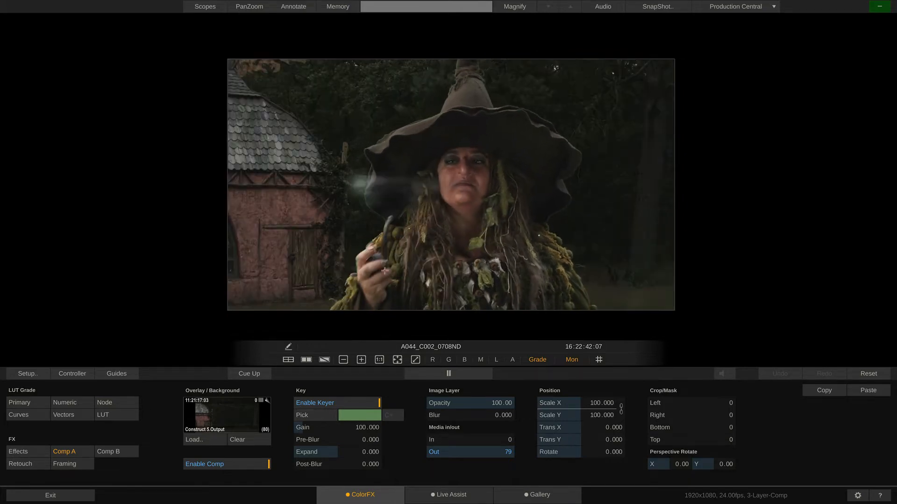
Expand the Comp A key to about 3.05 and set the background image layer's blur to about 7.36.
{"action": "scroll", "coordinate": [382, 214], "scroll_direction": "up", "scroll_amount": 5}
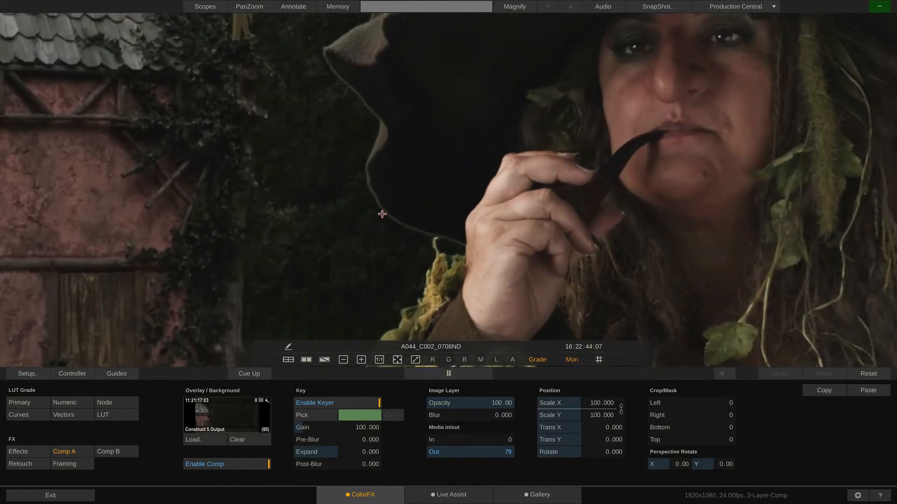
{"action": "left_click_drag", "start_coordinate": [369, 452], "coordinate": [383, 431]}
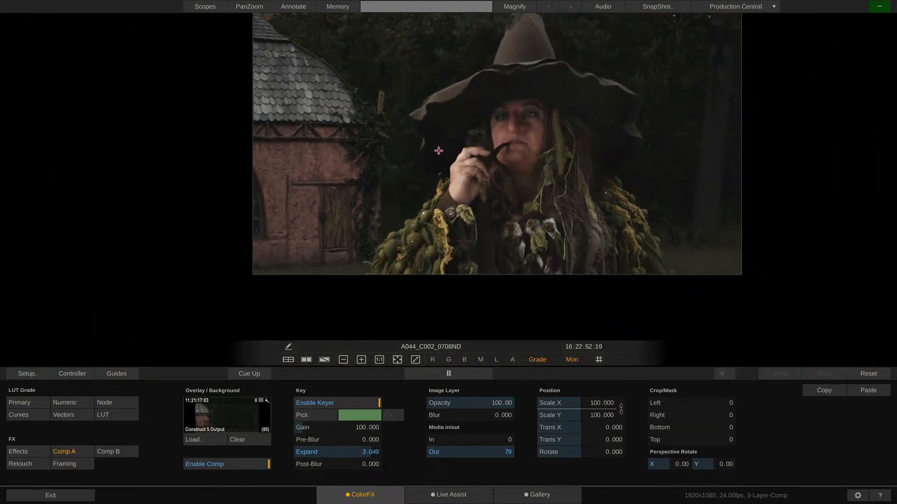
{"action": "left_click_drag", "start_coordinate": [439, 150], "coordinate": [387, 195]}
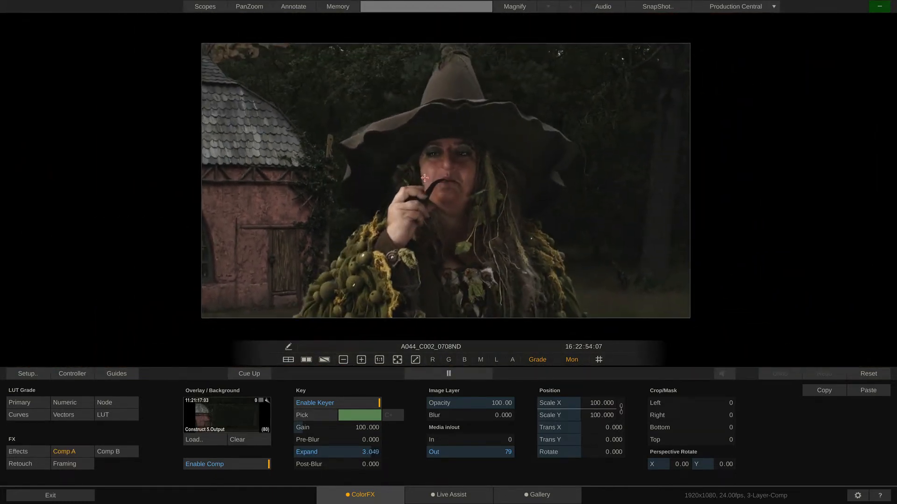
{"action": "left_click_drag", "start_coordinate": [503, 417], "coordinate": [472, 417]}
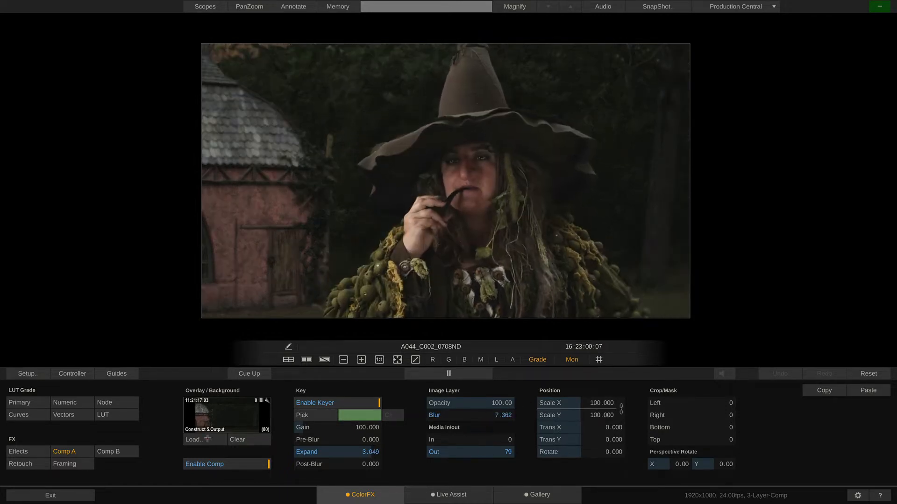
Load the wizard clip A046_C005_070827.000112.dpx as the Comp B layer.
{"action": "left_click", "coordinate": [129, 452]}
{"action": "left_click", "coordinate": [192, 440]}
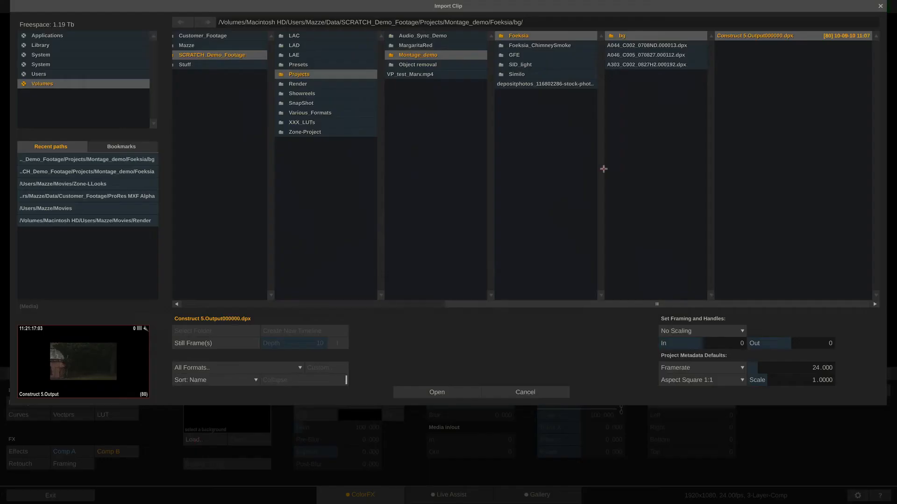
{"action": "left_click", "coordinate": [653, 55]}
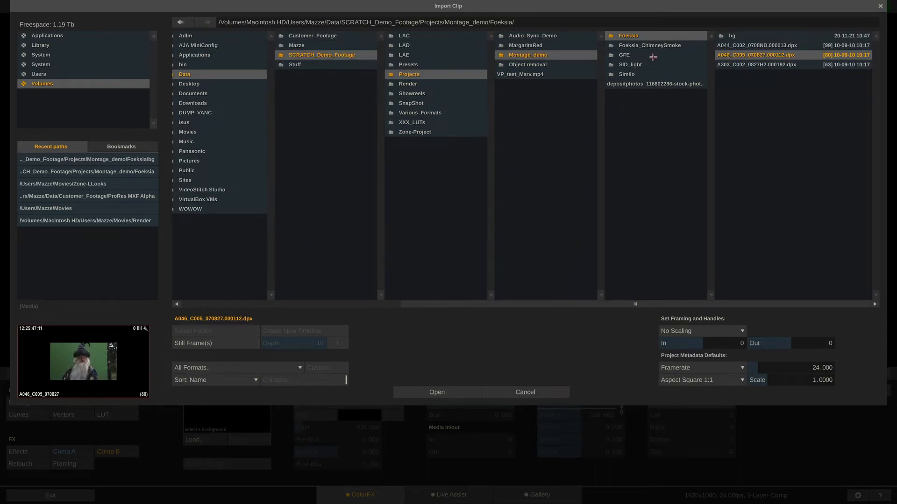
{"action": "left_click", "coordinate": [426, 392]}
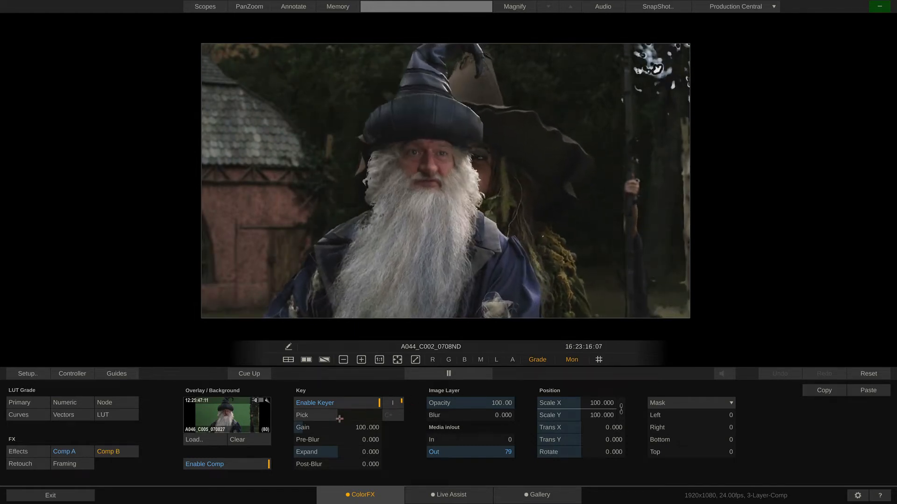
Sample the green screen area beside the wizard as the Comp B key colour.
{"action": "left_click", "coordinate": [318, 416]}
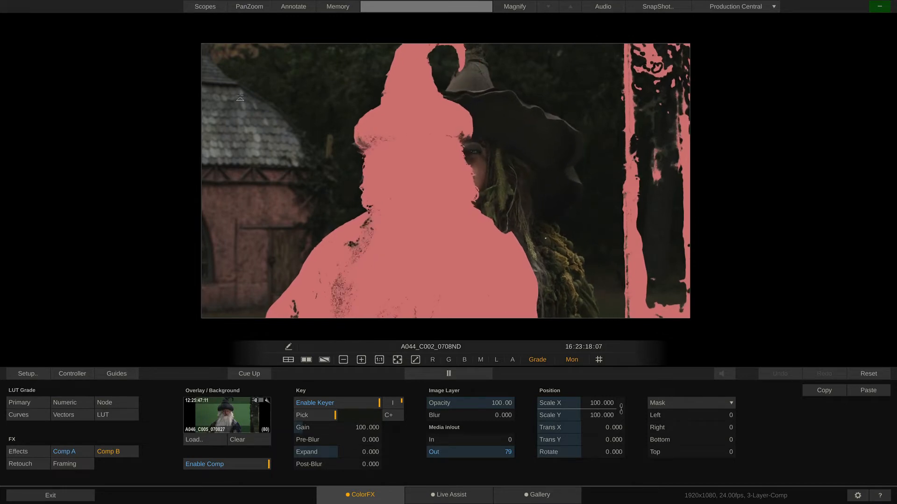
{"action": "left_click_drag", "start_coordinate": [233, 93], "coordinate": [294, 241]}
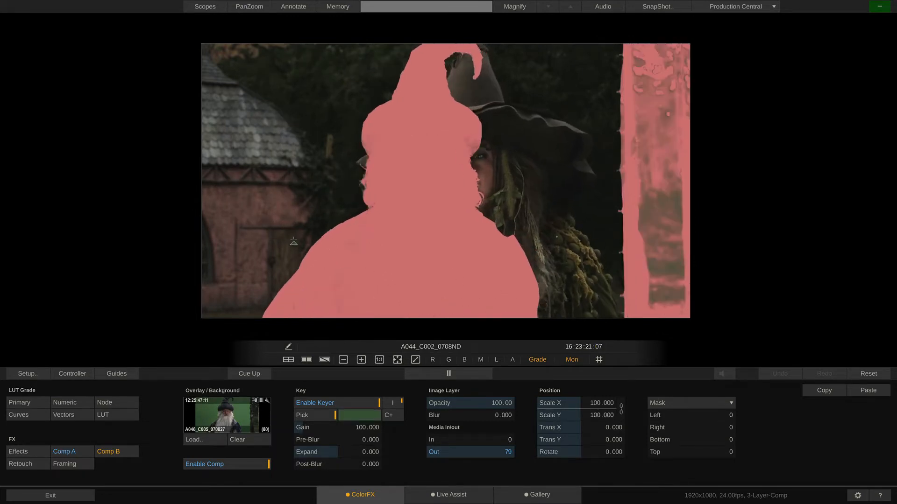
{"action": "left_click", "coordinate": [315, 418]}
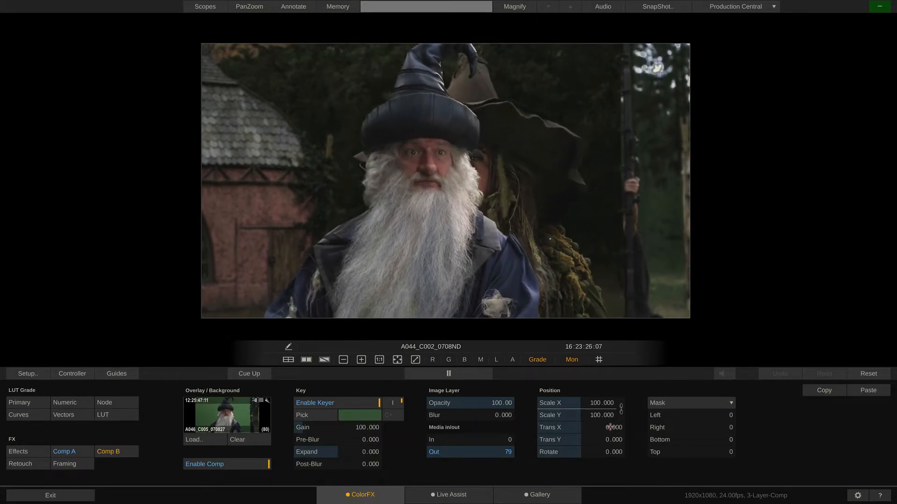
Shift the Comp B wizard layer to about -230 in Trans X and crop its right side by 600.
{"action": "left_click_drag", "start_coordinate": [609, 428], "coordinate": [606, 423]}
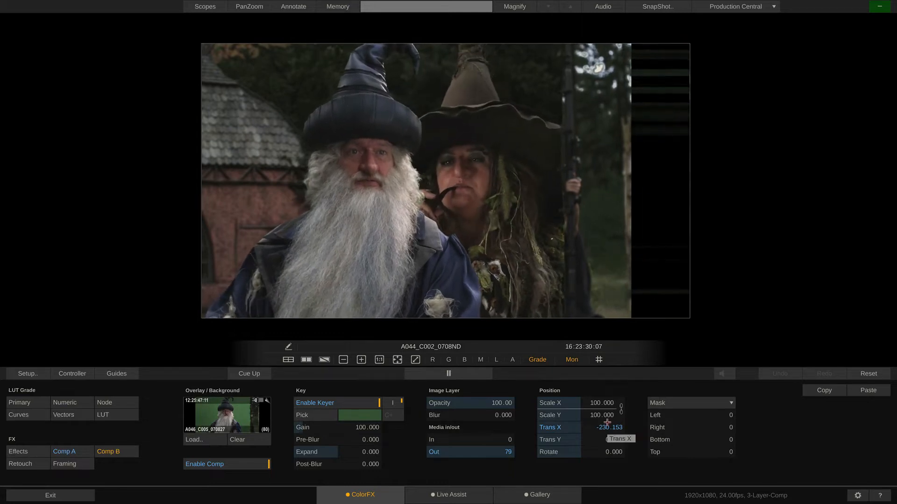
{"action": "left_click", "coordinate": [683, 403]}
{"action": "left_click", "coordinate": [696, 390]}
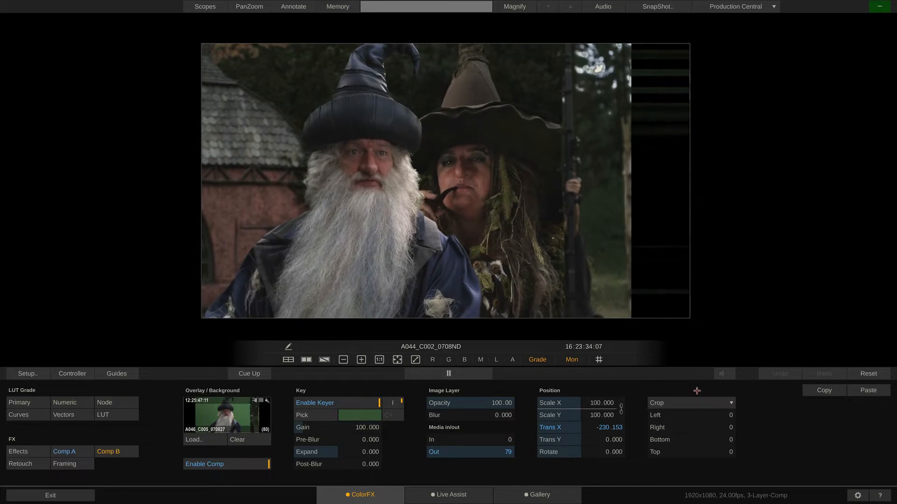
{"action": "mouse_move", "coordinate": [725, 428]}
{"action": "left_mouse_down"}
{"action": "mouse_move", "coordinate": [745, 417]}
{"action": "mouse_move", "coordinate": [727, 415]}
{"action": "mouse_move", "coordinate": [730, 426]}
{"action": "mouse_move", "coordinate": [714, 433]}
{"action": "left_mouse_up"}
{"action": "left_click", "coordinate": [719, 429]}
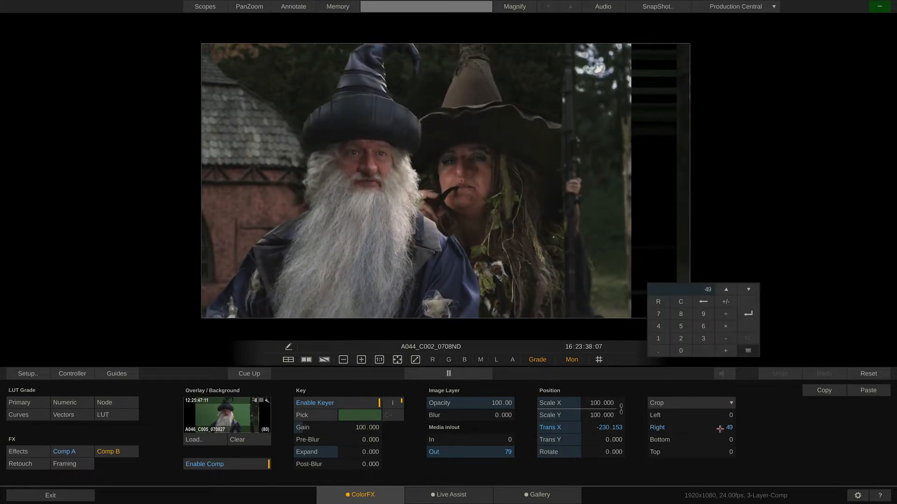
{"action": "type", "text": "500"}
{"action": "key", "text": "Return"}
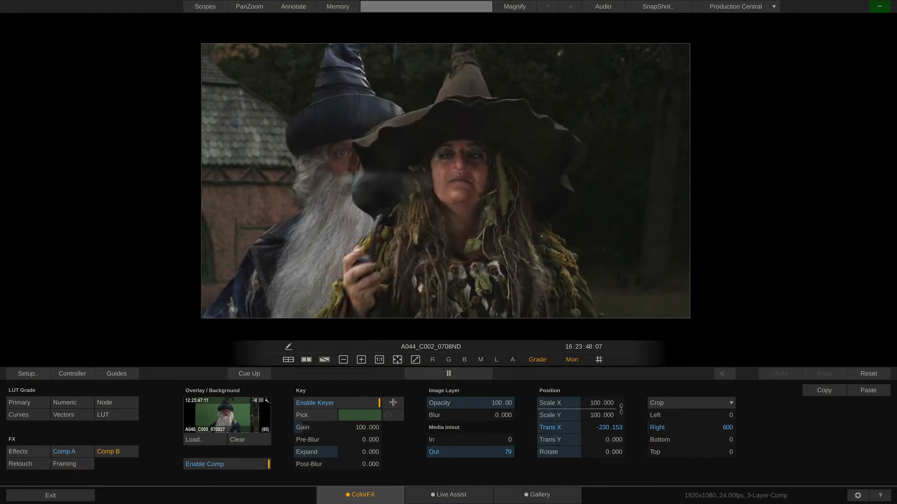
Resample the Comp A key colour from the green backdrop around the wizard and witch.
{"action": "left_click", "coordinate": [78, 452]}
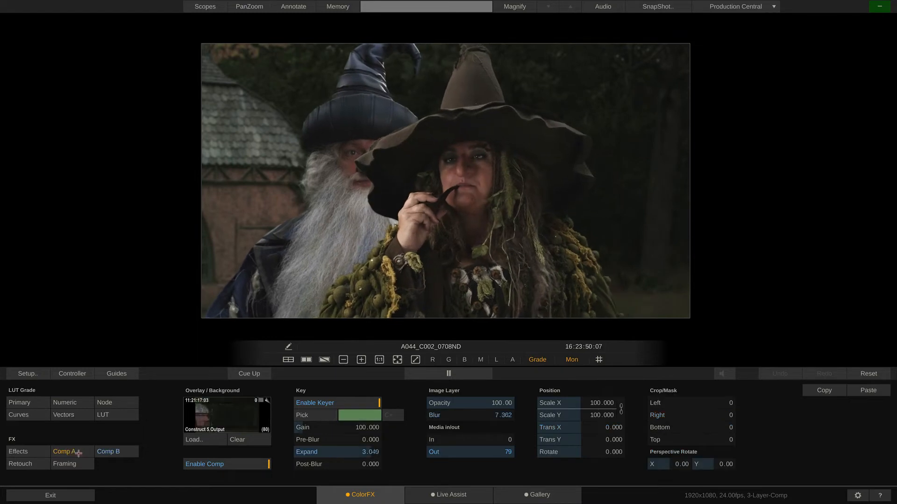
{"action": "left_click", "coordinate": [310, 416]}
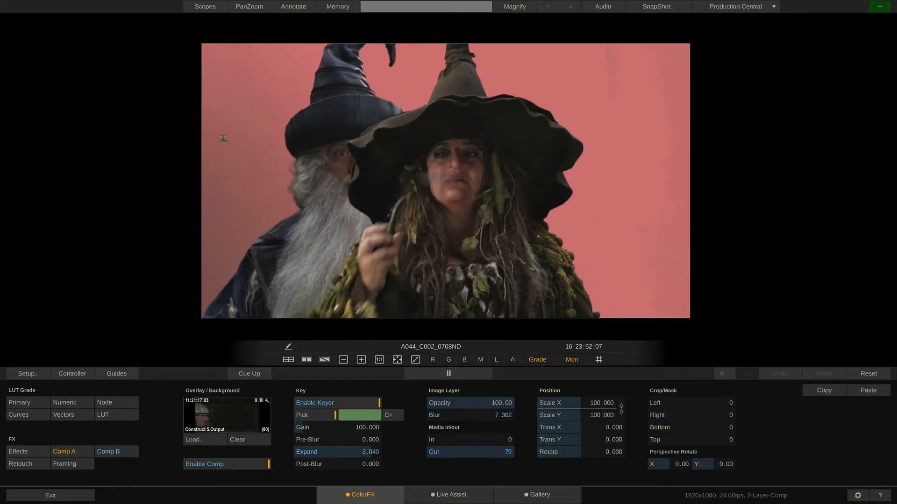
{"action": "left_click", "coordinate": [250, 217]}
{"action": "left_click", "coordinate": [319, 418]}
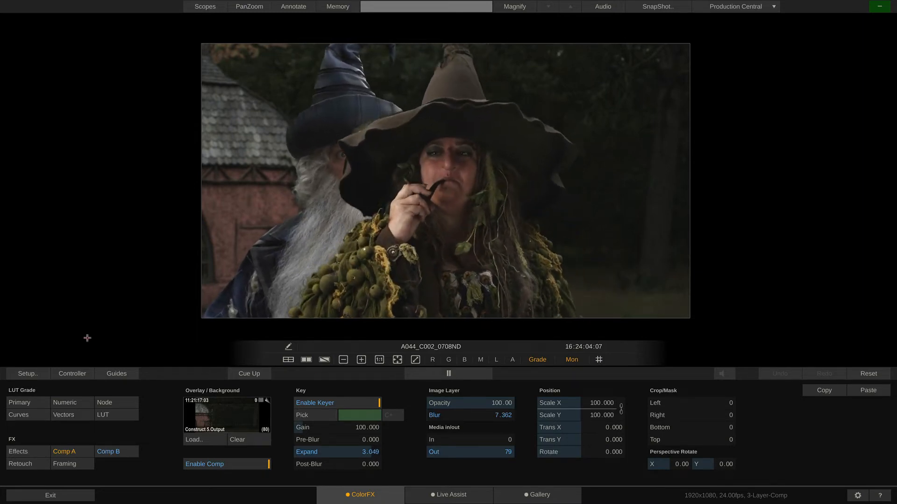
Add the wizard clip A046_C005_070827.000112.dpx as a second reference clip channel in the project setup.
{"action": "left_click", "coordinate": [29, 374]}
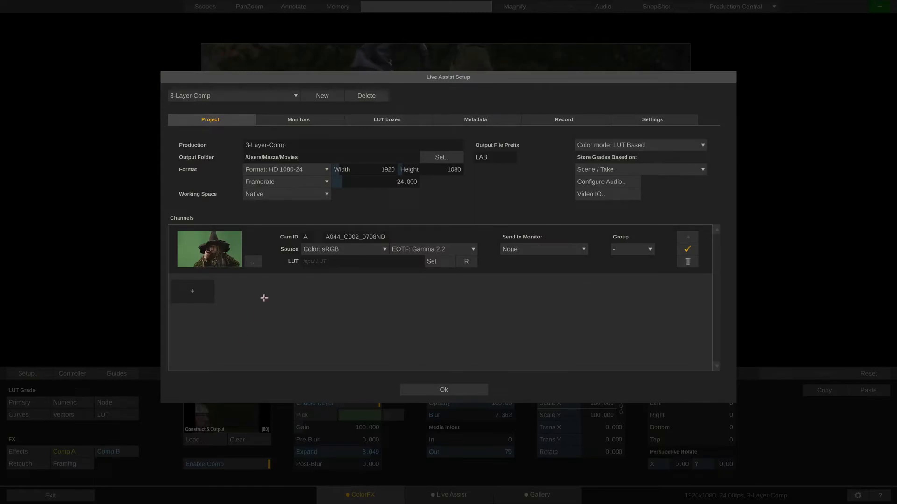
{"action": "left_click", "coordinate": [201, 290]}
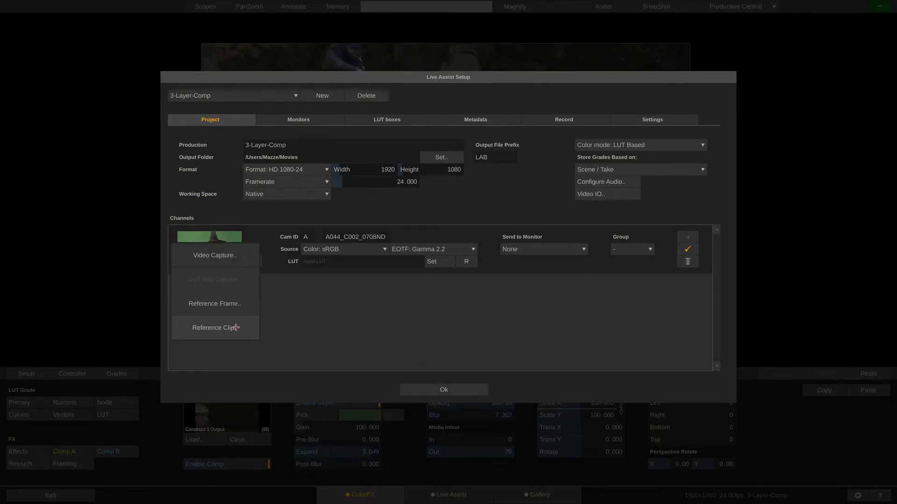
{"action": "left_click", "coordinate": [208, 325]}
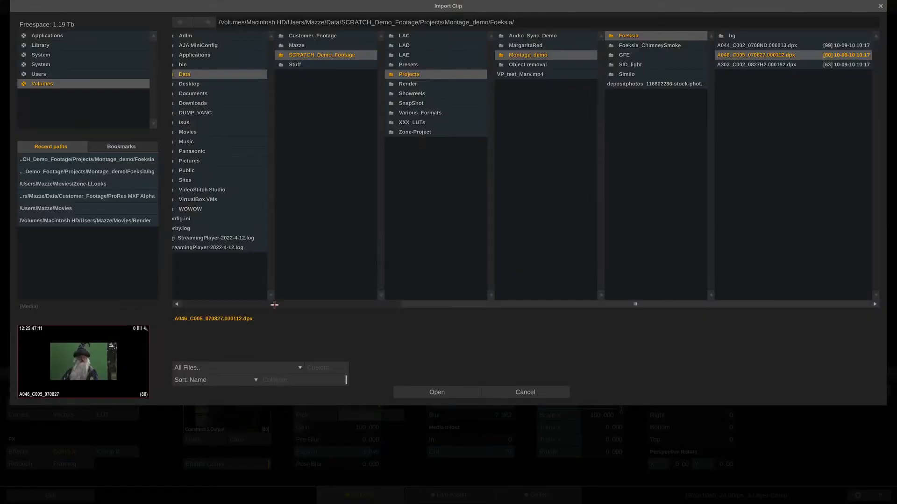
{"action": "left_click", "coordinate": [429, 393]}
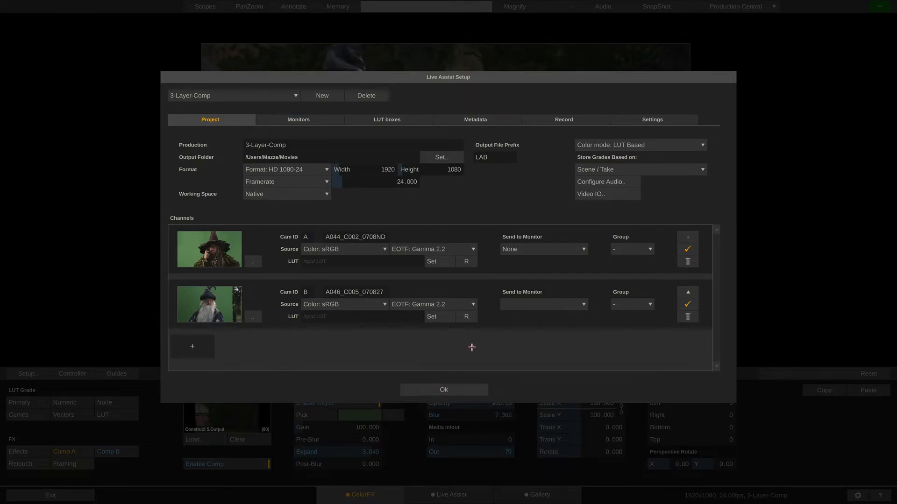
{"action": "left_click", "coordinate": [452, 389]}
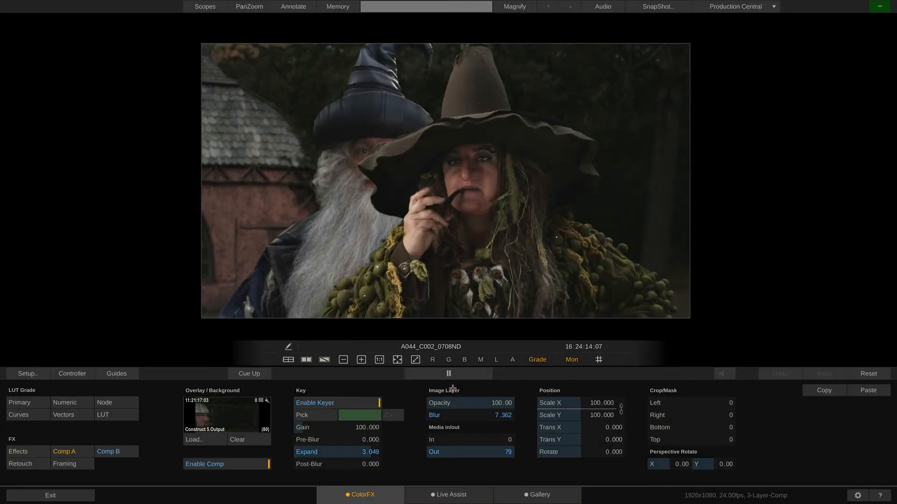
Make B CAM the active channel and close the channel controller.
{"action": "left_click", "coordinate": [79, 370]}
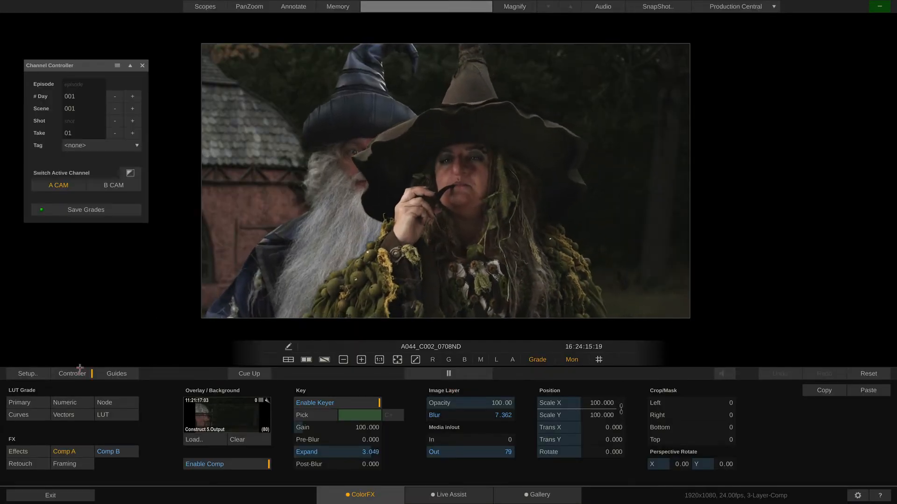
{"action": "left_click", "coordinate": [113, 185]}
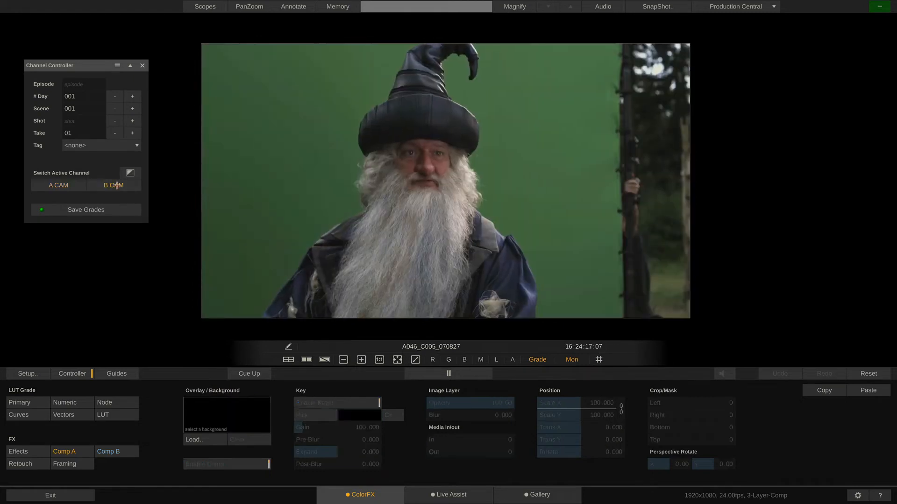
{"action": "left_click", "coordinate": [72, 374]}
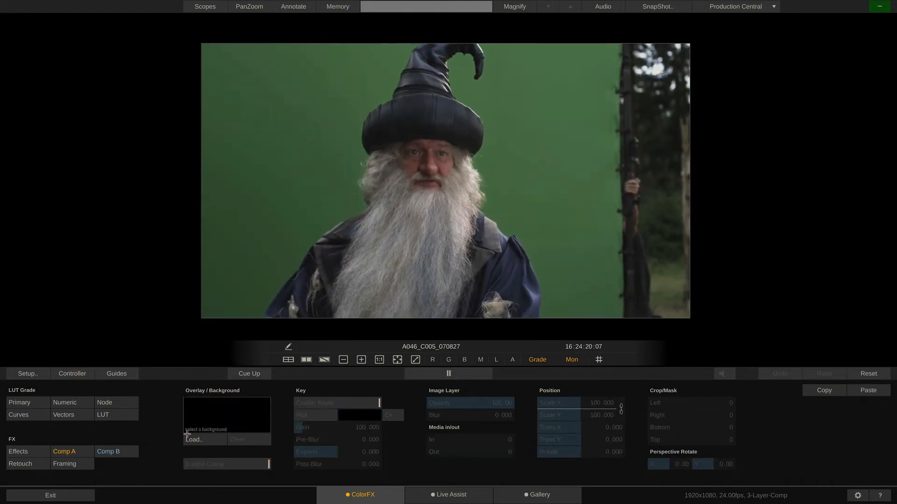
Load Construct 5.Output000000.dpx from the bg folder as the Comp A background of the wizard channel.
{"action": "left_click", "coordinate": [204, 440]}
{"action": "left_click", "coordinate": [755, 38]}
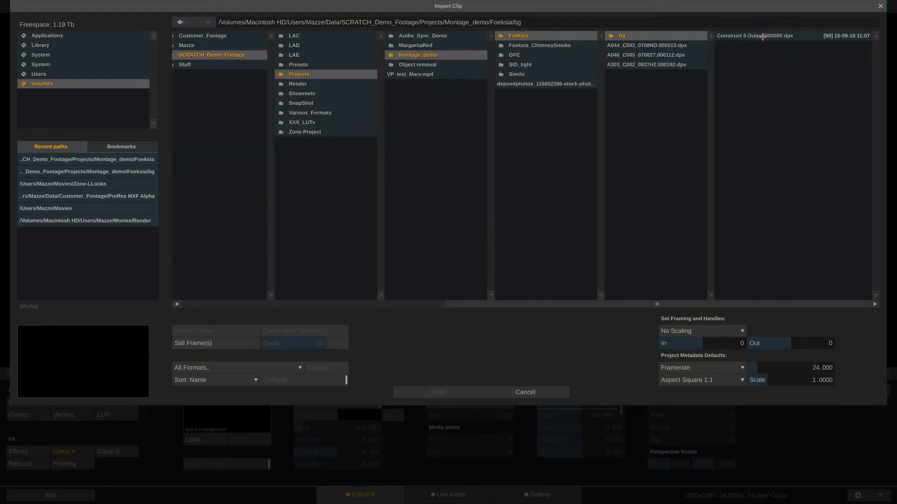
{"action": "left_click", "coordinate": [781, 37]}
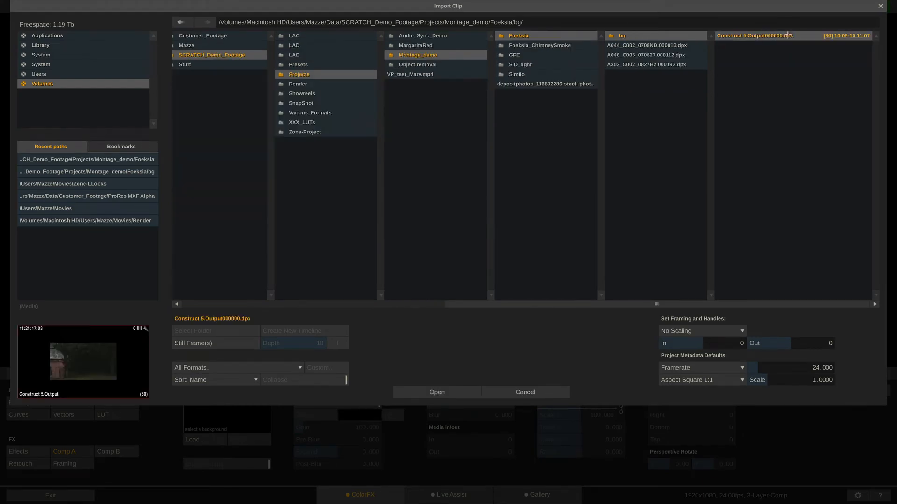
{"action": "left_click", "coordinate": [436, 392]}
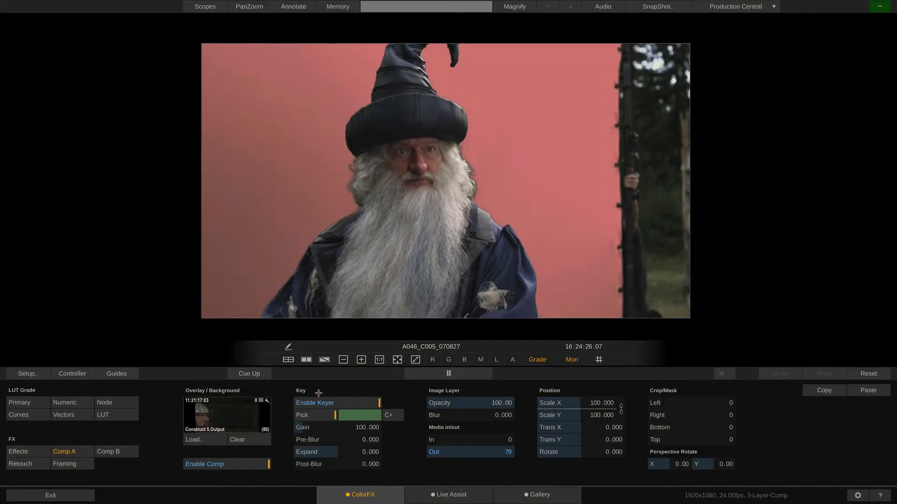
Sample the green backdrop beside the wizard as the Comp A key colour and blur the background layer by about 7.7.
{"action": "left_click_drag", "start_coordinate": [280, 222], "coordinate": [286, 248]}
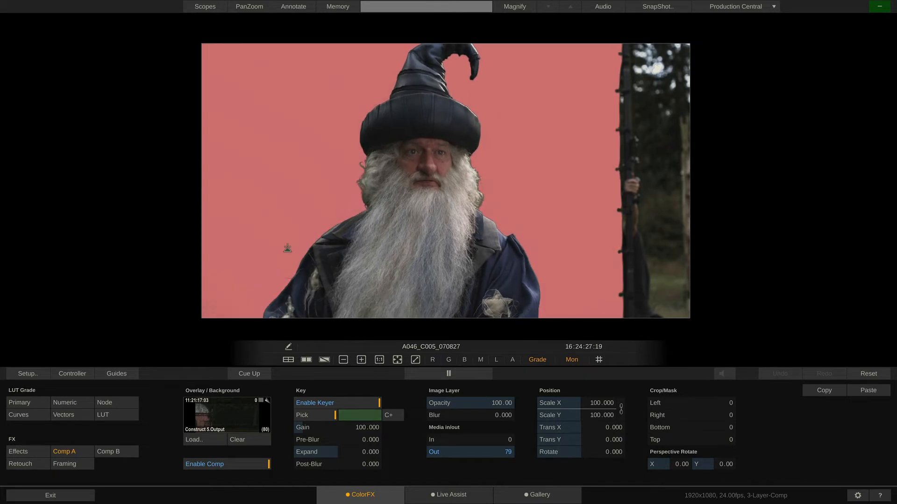
{"action": "left_click", "coordinate": [322, 415]}
{"action": "left_click_drag", "start_coordinate": [447, 418], "coordinate": [494, 410]}
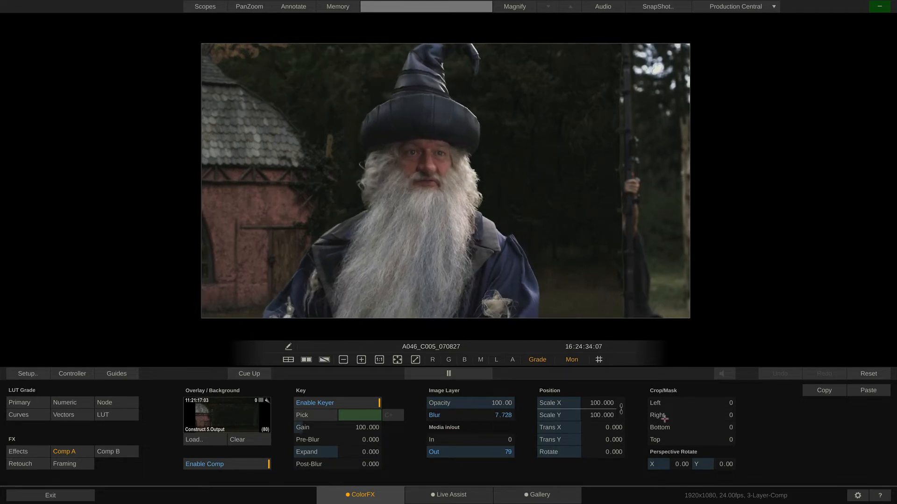
Crop the right side of Comp A by 500 to cover the area beside the green screen.
{"action": "left_click_drag", "start_coordinate": [666, 418], "coordinate": [710, 420]}
{"action": "left_click", "coordinate": [712, 416]}
{"action": "type", "text": "5"}
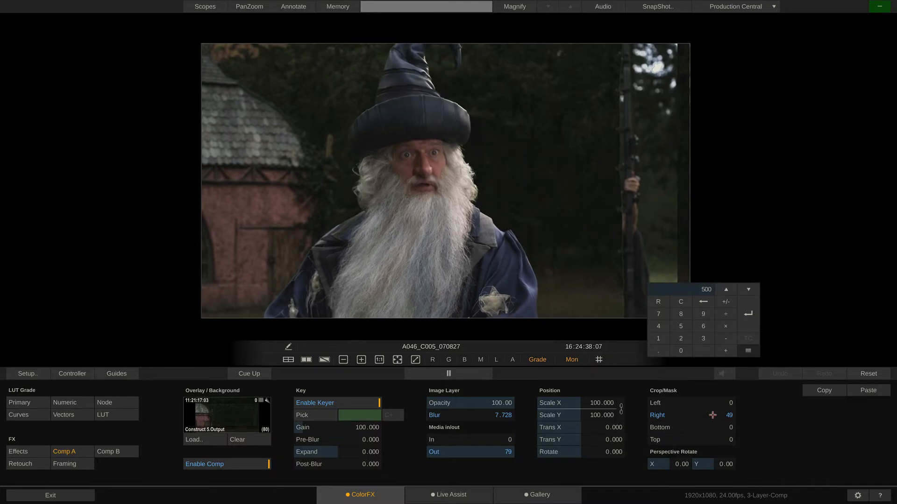
{"action": "type", "text": "00"}
{"action": "key", "text": "Return"}
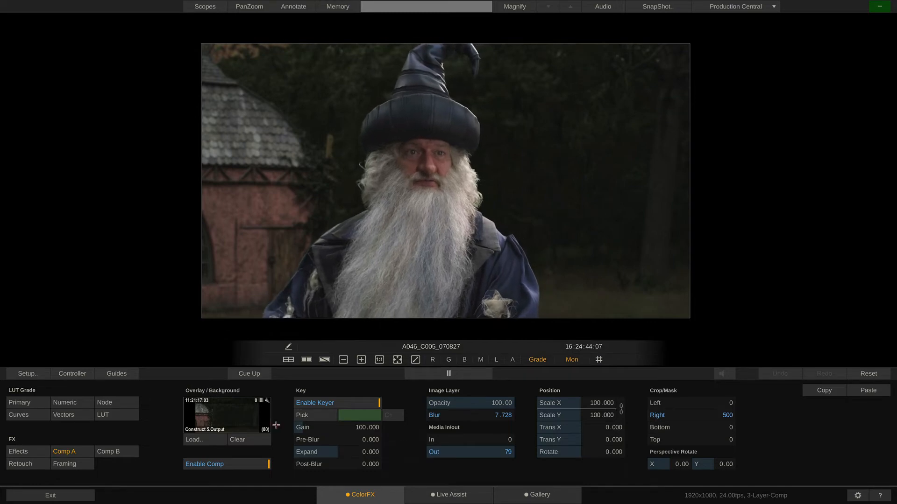
Load the witch clip A044_C002_0708ND.000013.dpx as the Comp B layer and invert it to bring her in front of the wizard.
{"action": "left_click", "coordinate": [114, 452]}
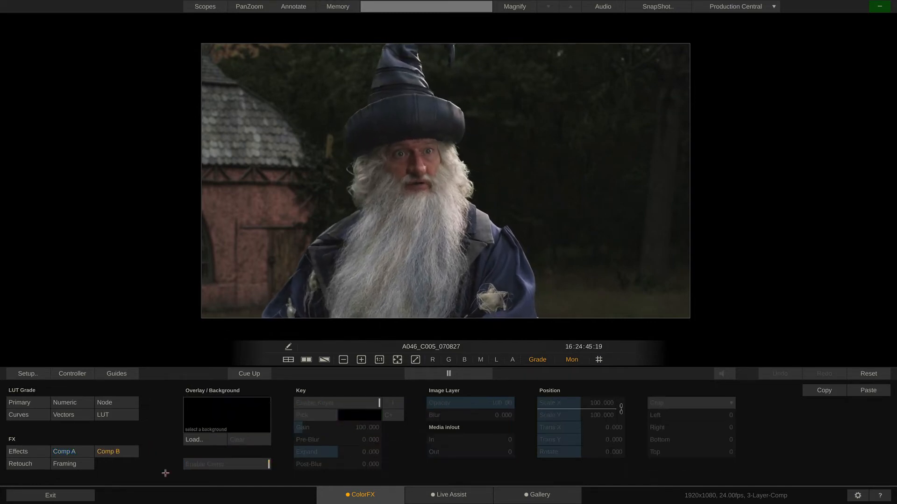
{"action": "left_click", "coordinate": [209, 440]}
{"action": "left_click", "coordinate": [652, 45]}
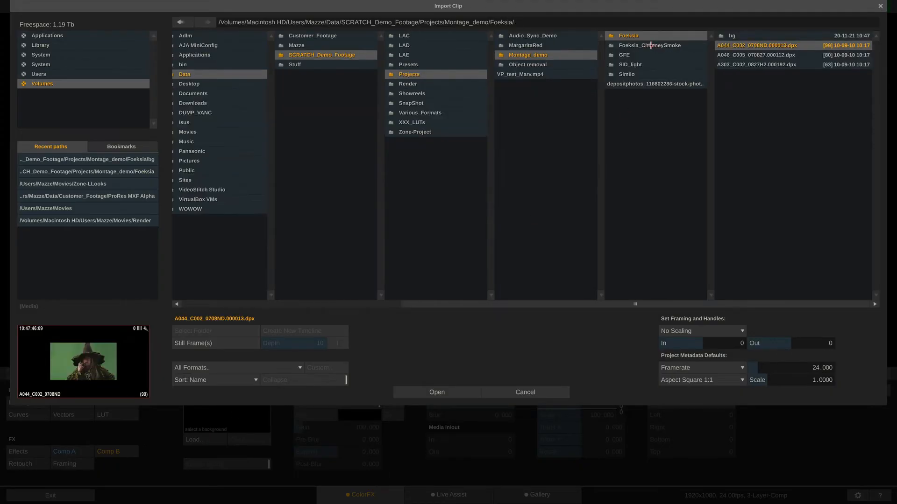
{"action": "left_click", "coordinate": [434, 392]}
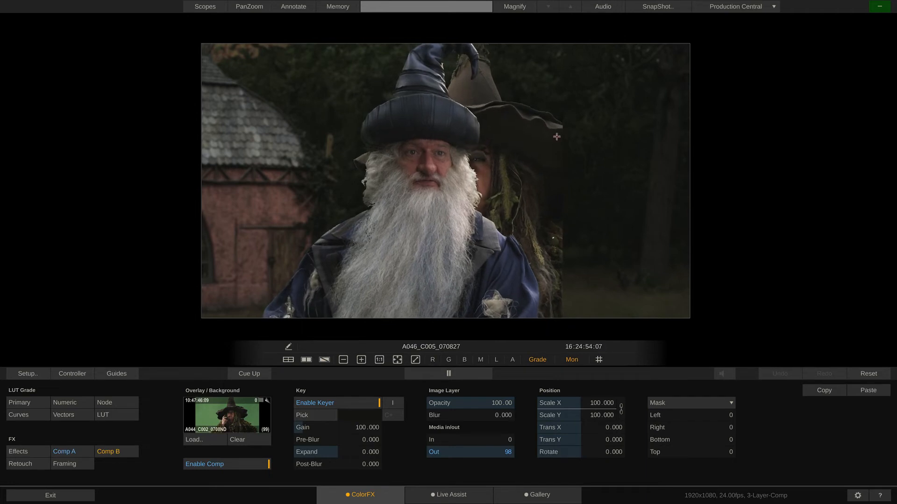
{"action": "left_click", "coordinate": [395, 402]}
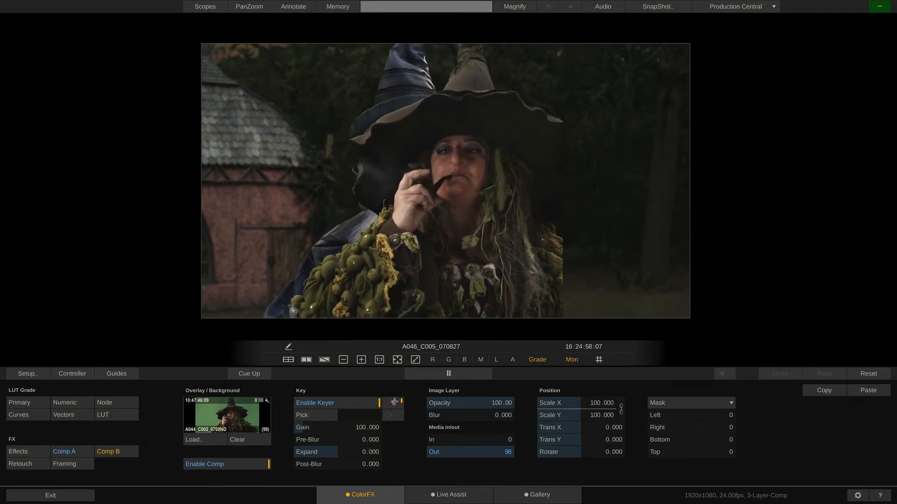
Reset the right crop of Comp A.
{"action": "left_click", "coordinate": [74, 452]}
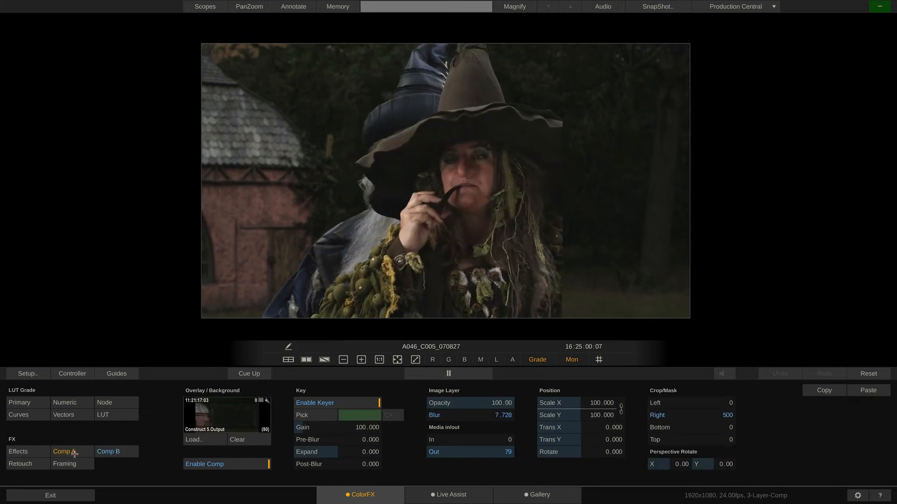
{"action": "left_click", "coordinate": [710, 417]}
{"action": "left_click", "coordinate": [657, 303]}
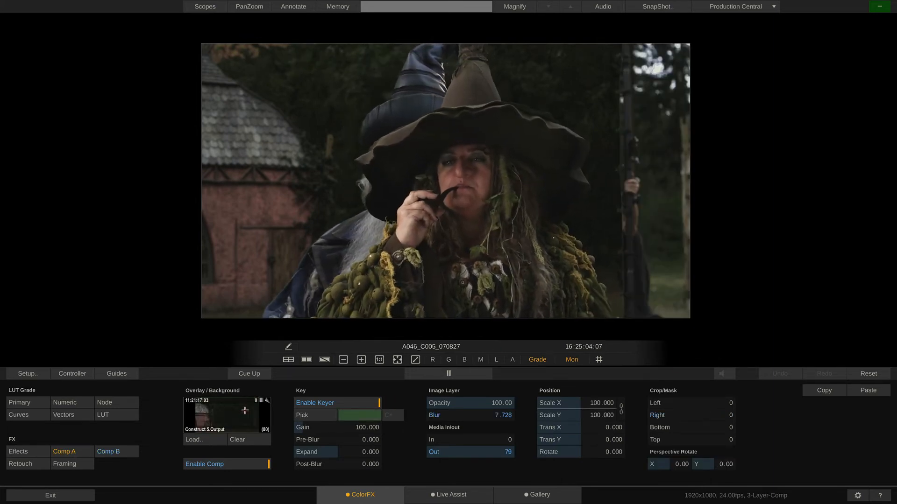
Set the right mask of the Comp B layer to 300.
{"action": "left_click", "coordinate": [118, 451]}
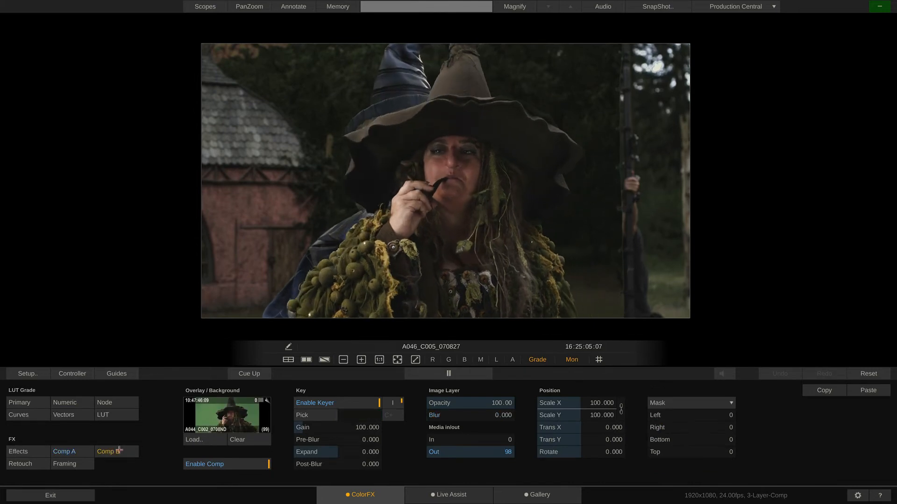
{"action": "left_click_drag", "start_coordinate": [737, 424], "coordinate": [723, 427]}
{"action": "left_click", "coordinate": [721, 428]}
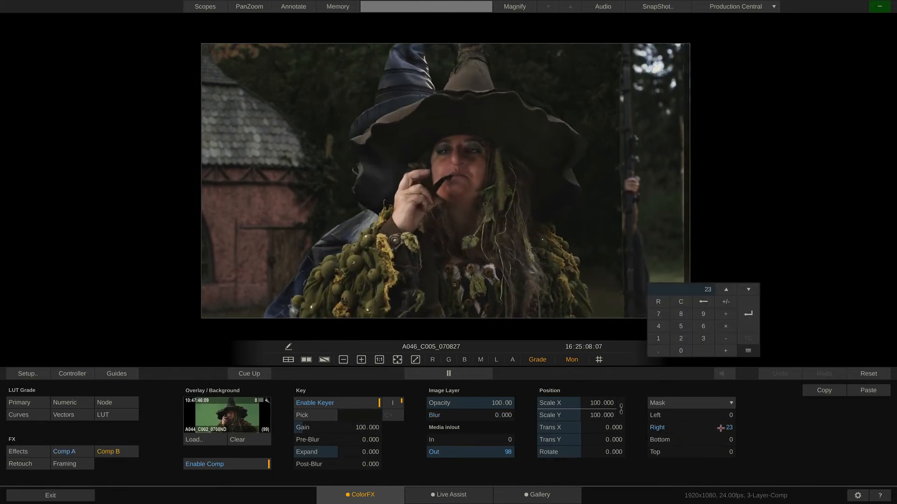
{"action": "type", "text": "300"}
{"action": "key", "text": "Return"}
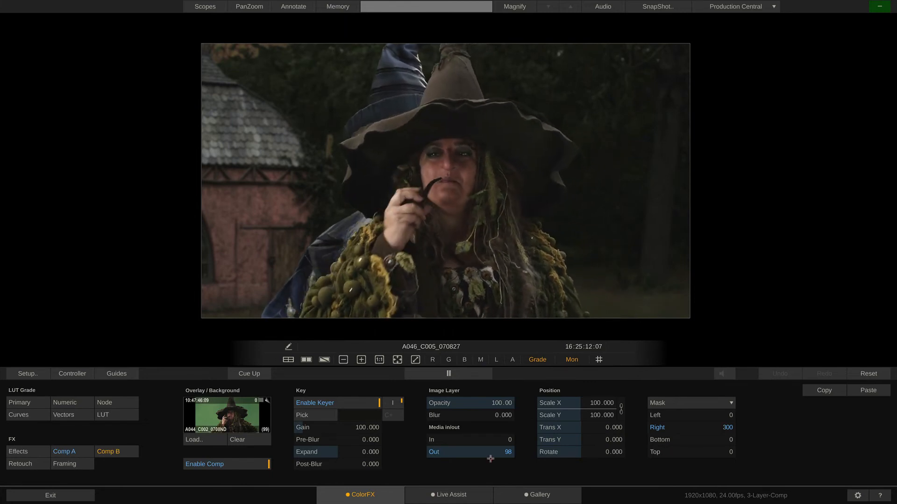
Sample the green backdrop behind the witch as the Comp B key colour.
{"action": "left_click", "coordinate": [309, 416]}
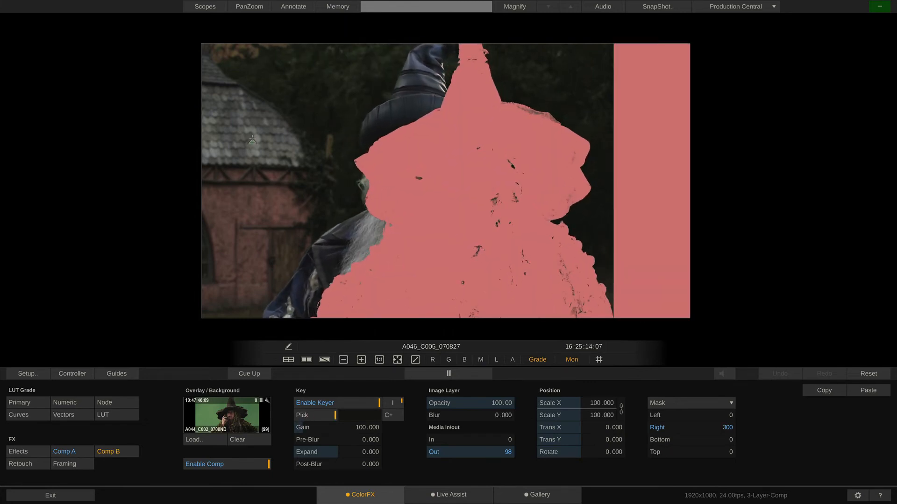
{"action": "left_click", "coordinate": [304, 229]}
{"action": "left_click", "coordinate": [312, 417]}
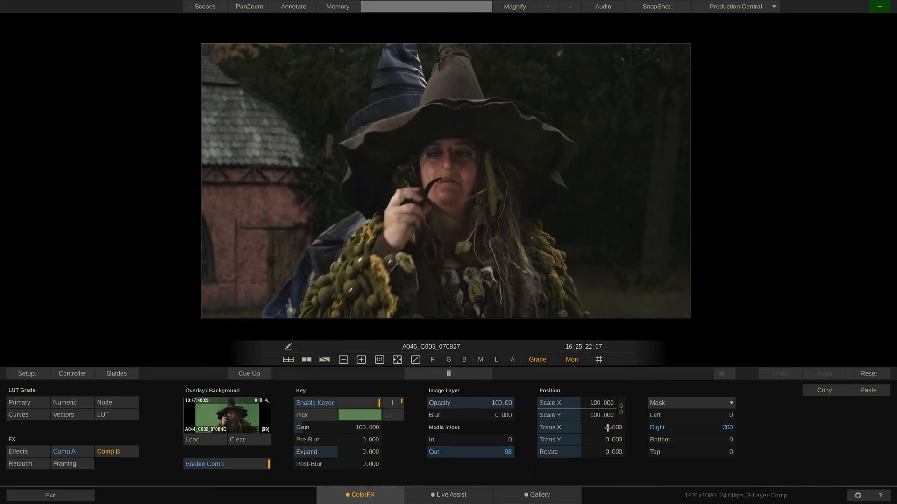
Shift the Comp B witch layer to about 263 in Trans X and increase its right mask past 500 to hide the staff.
{"action": "left_click_drag", "start_coordinate": [607, 429], "coordinate": [606, 426]}
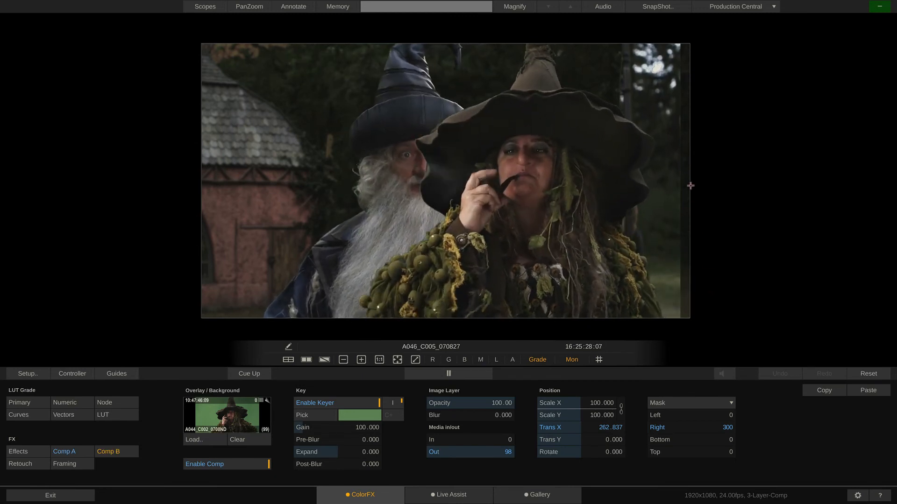
{"action": "left_click", "coordinate": [726, 429]}
{"action": "type", "text": "200"}
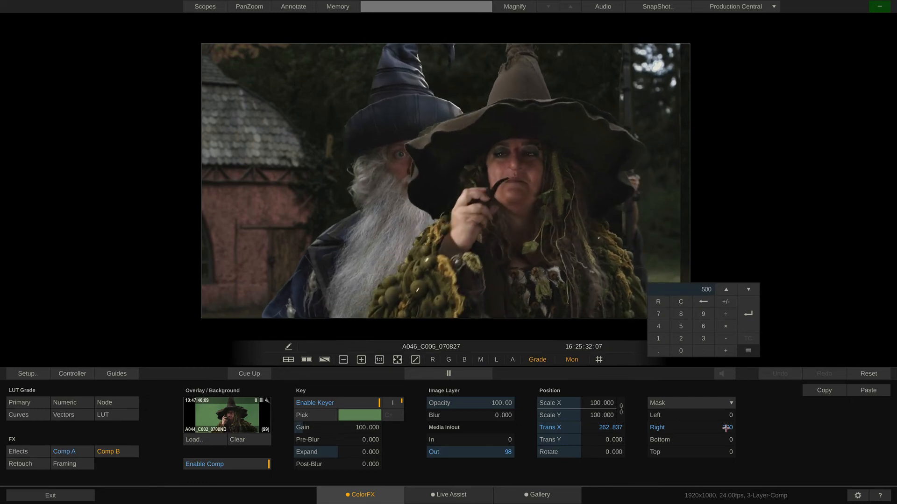
{"action": "key", "text": "Return"}
{"action": "left_click", "coordinate": [726, 429]}
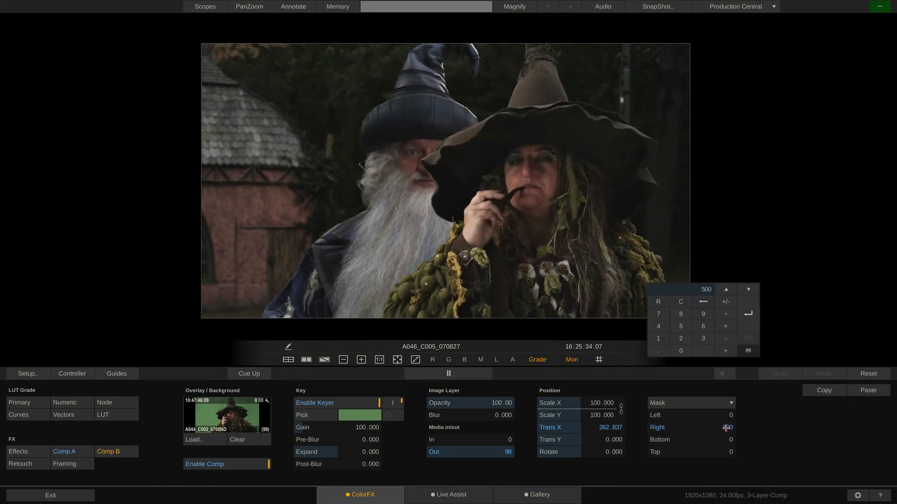
{"action": "key", "text": "Return"}
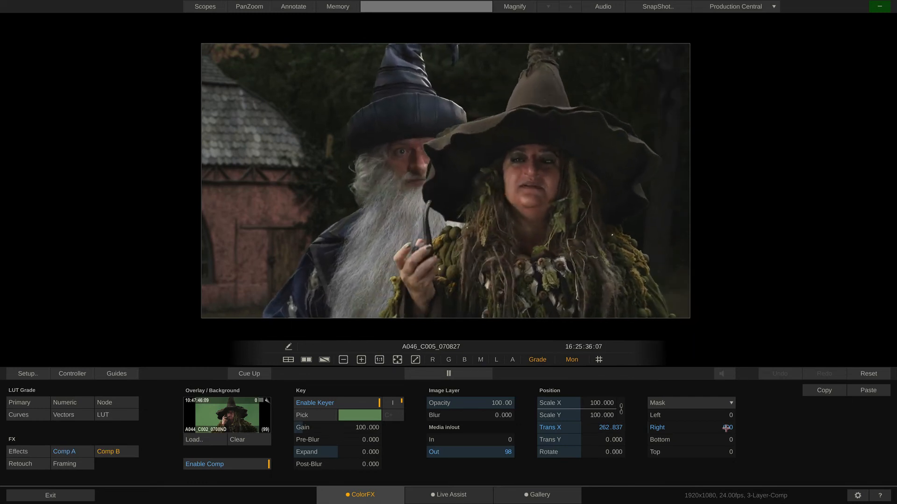